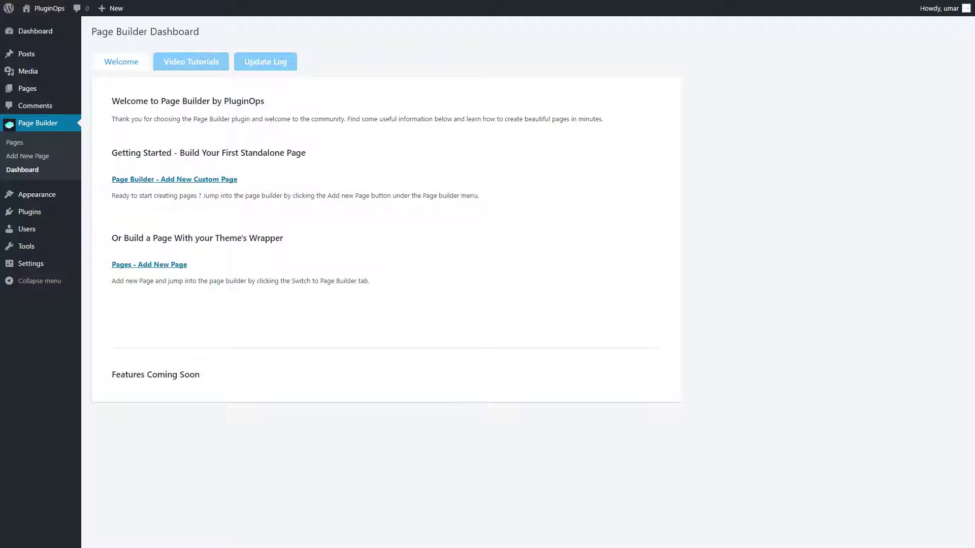
Step: Create a new custom page titled 'A Page' and start adding a row
click(186, 180)
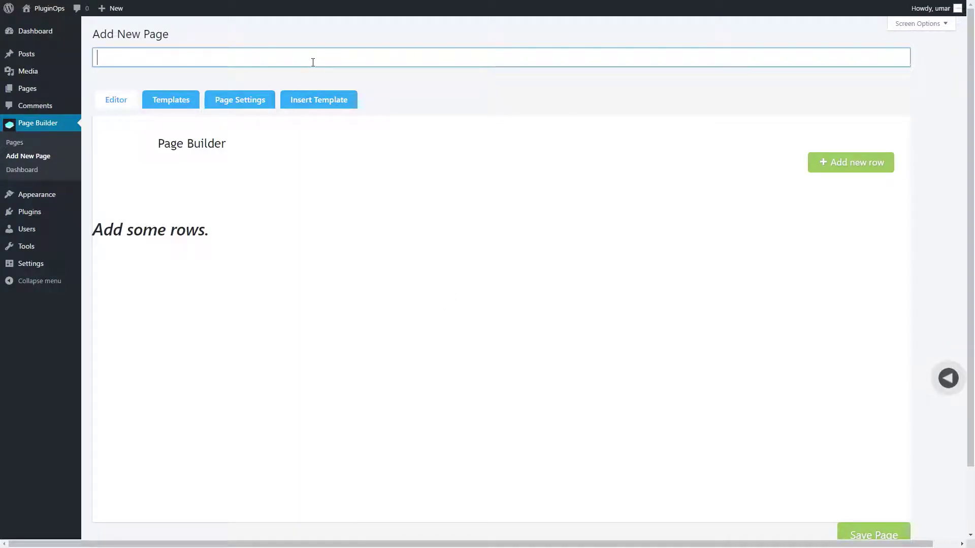
text(A Page)
click(537, 127)
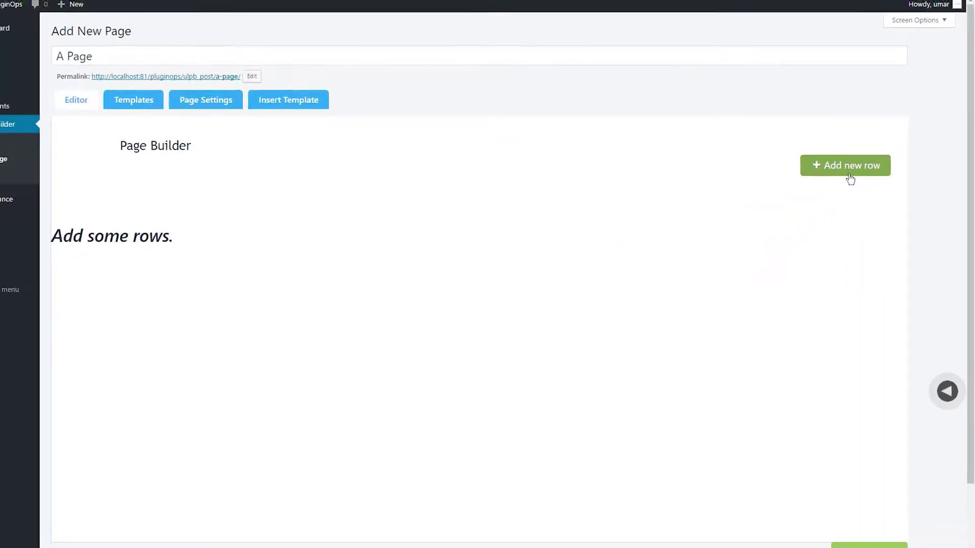
click(848, 176)
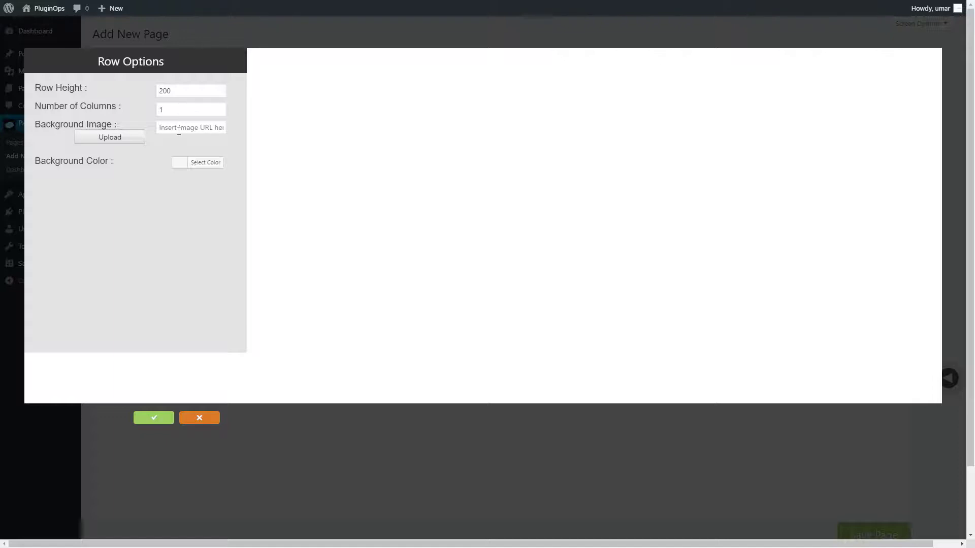
Step: Accept the Row Options defaults of height 200 and 1 column to add the first row
click(179, 128)
click(183, 167)
text(bnv;1k)
click(230, 211)
click(143, 424)
Step: Open the row's settings and look through its CSS, JavaScript, margin and padding options
mouse_move(813, 238)
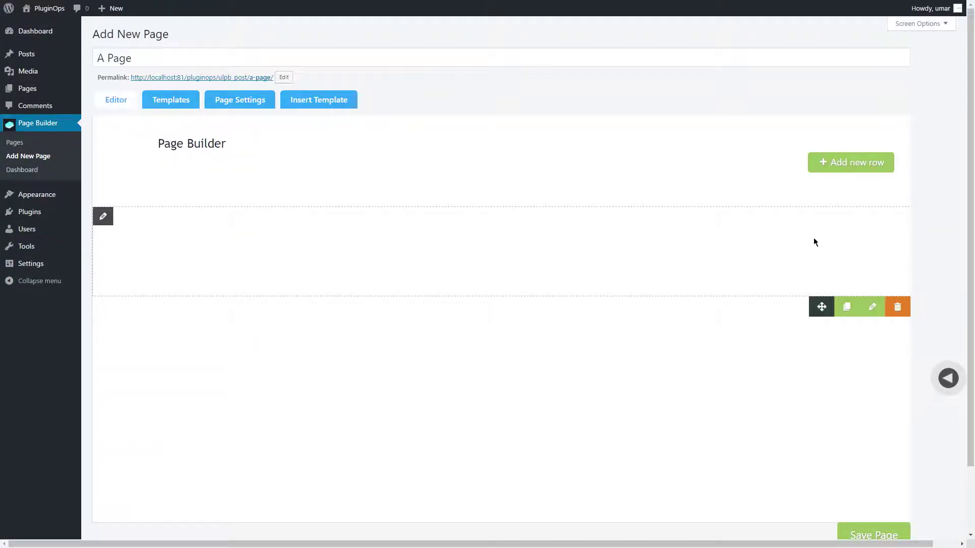
click(875, 312)
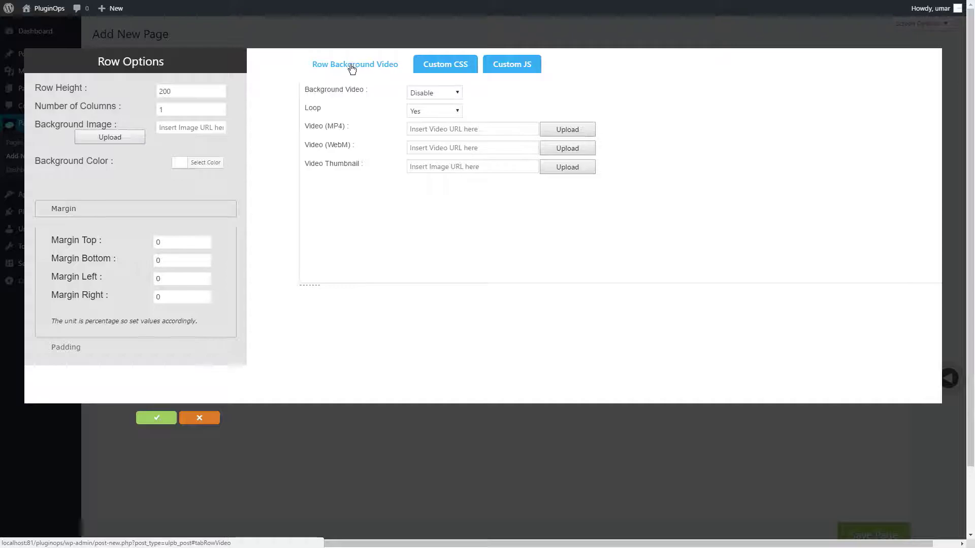
click(435, 70)
click(523, 64)
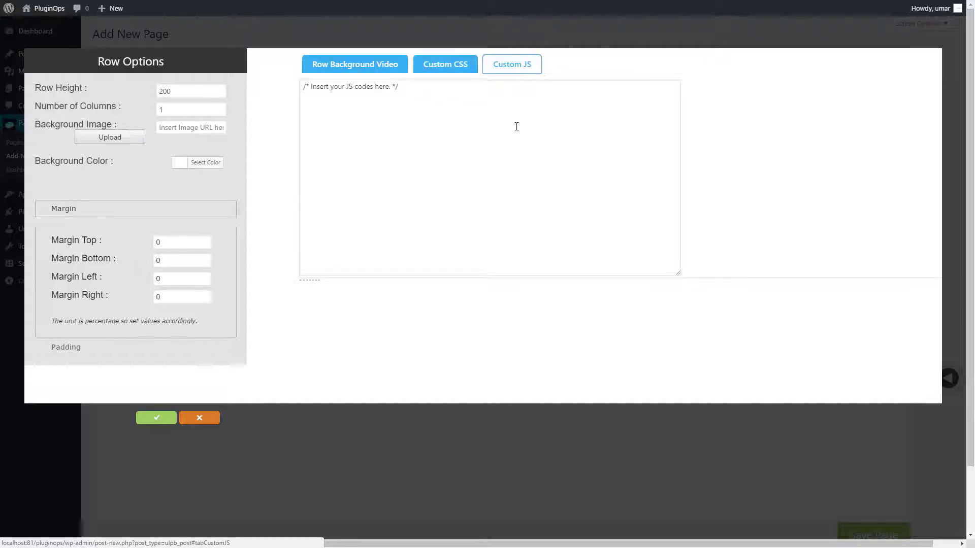
click(183, 211)
click(147, 238)
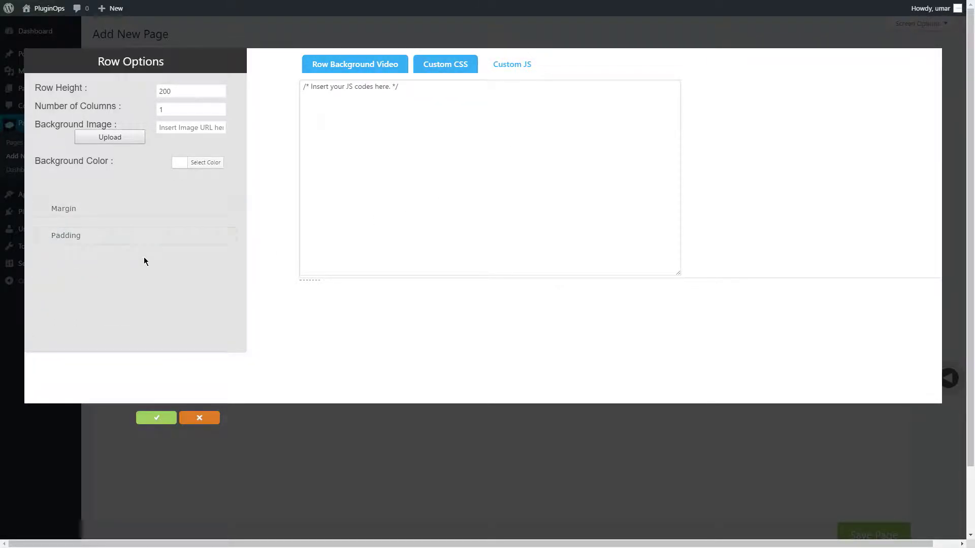
click(205, 242)
Step: Give the row a bright green background colour and apply it
click(204, 163)
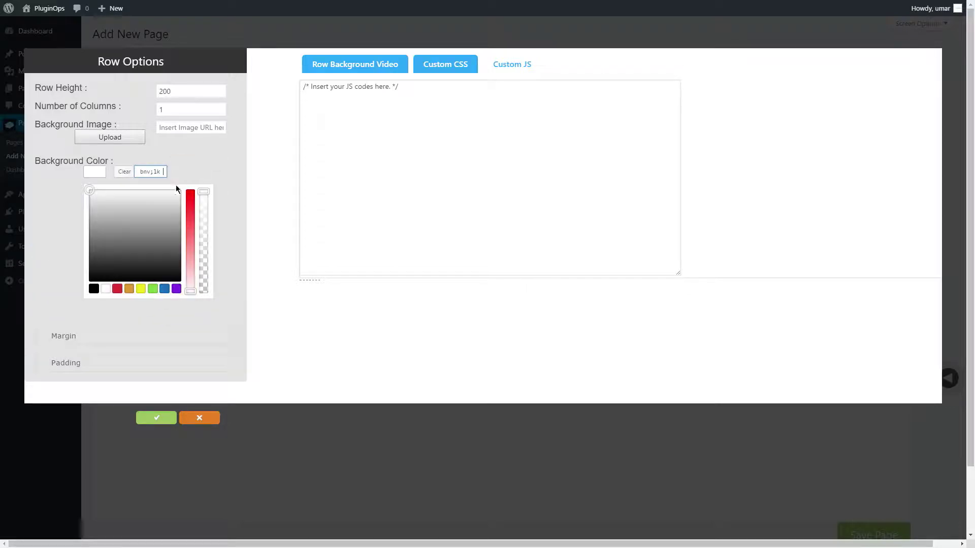
drag(74, 203, 36, 245)
click(207, 163)
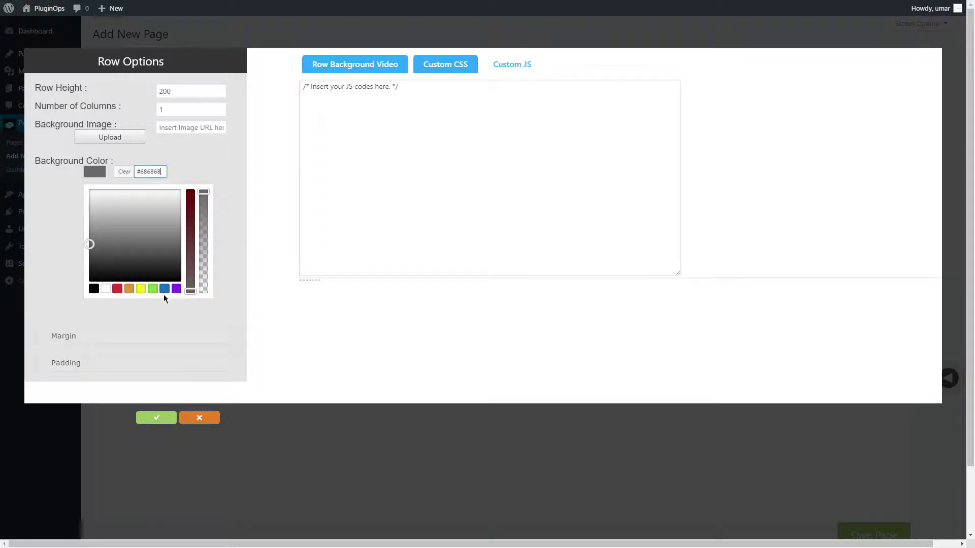
click(152, 289)
click(209, 312)
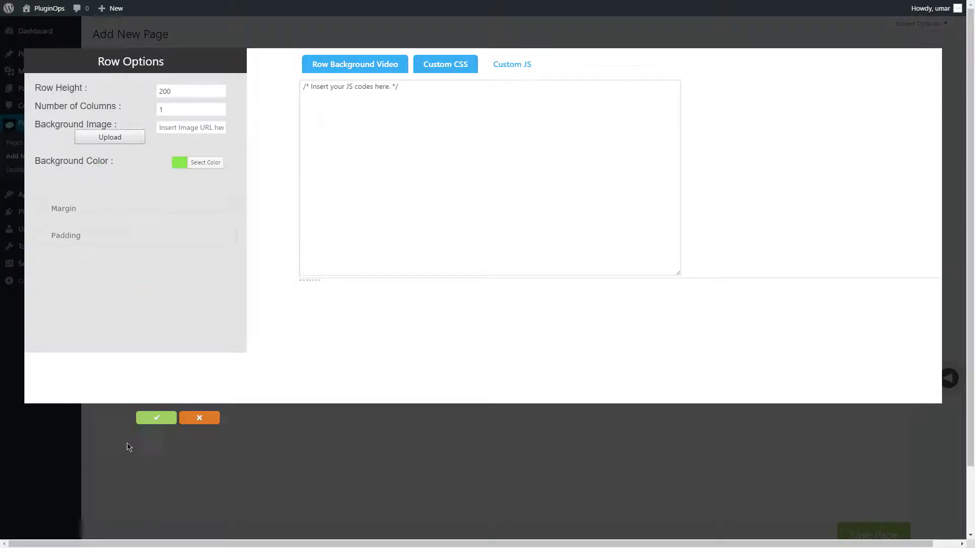
click(167, 417)
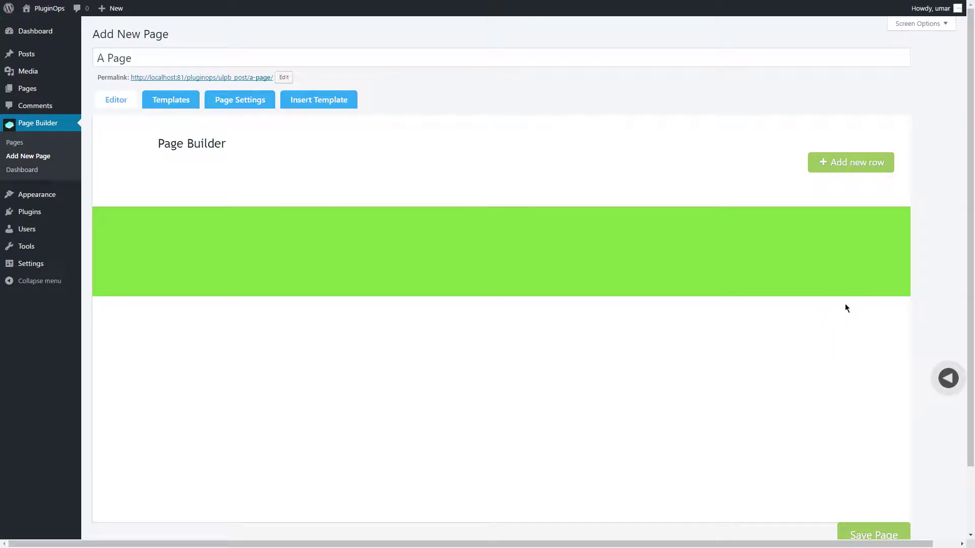
Step: Duplicate the green row, check the first row's column settings, and reopen its Row Options
click(841, 309)
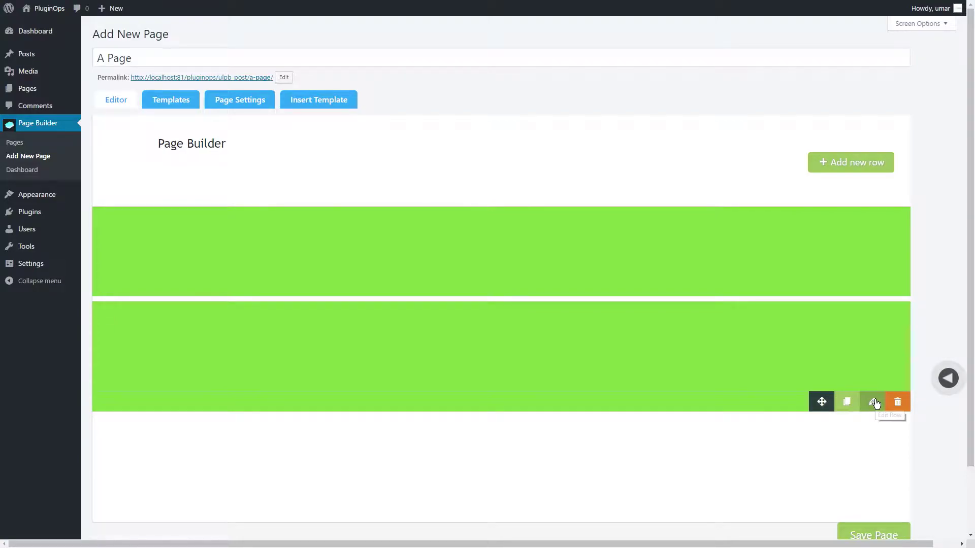
click(883, 530)
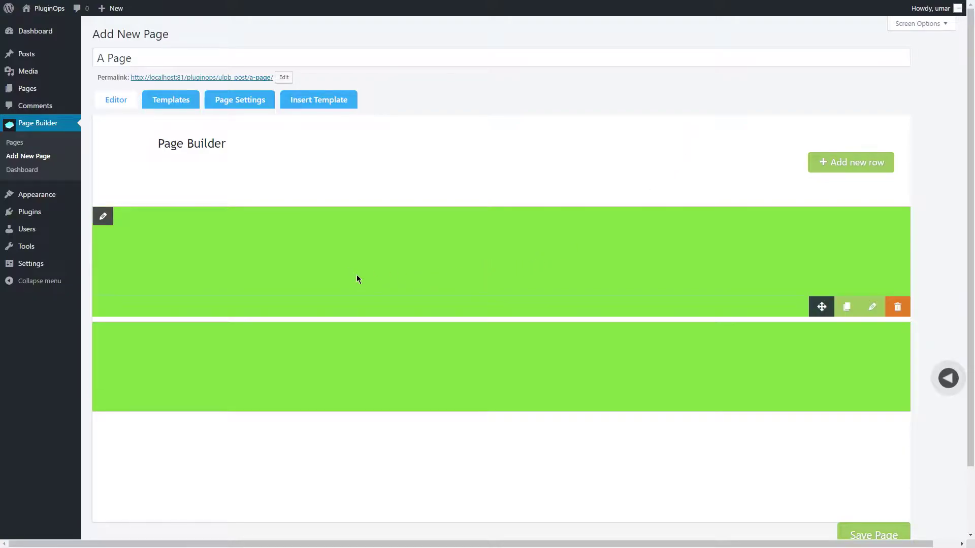
click(106, 222)
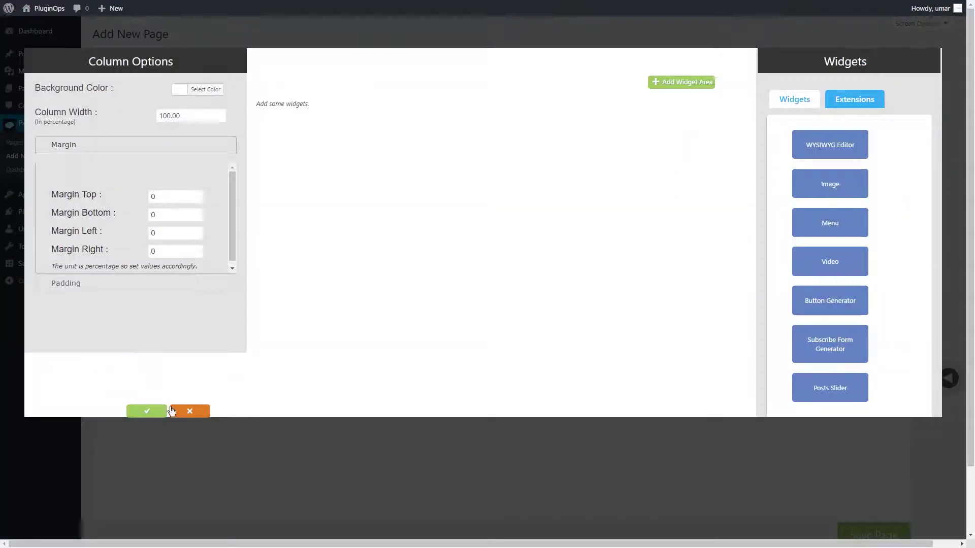
click(191, 413)
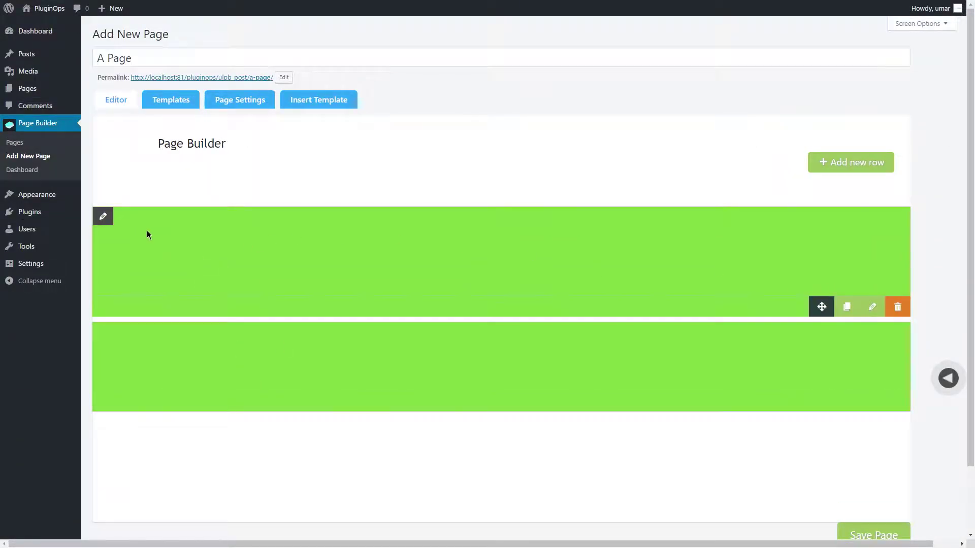
click(107, 219)
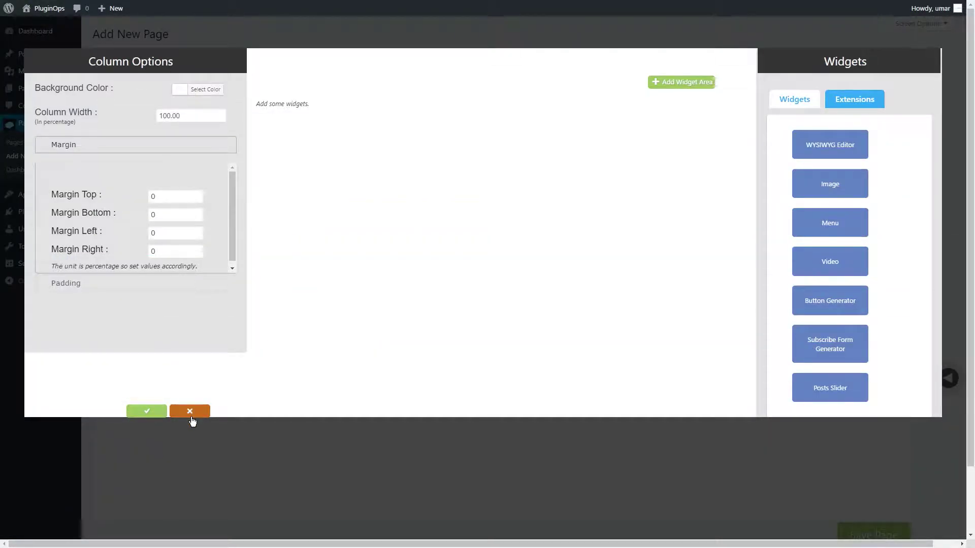
click(191, 414)
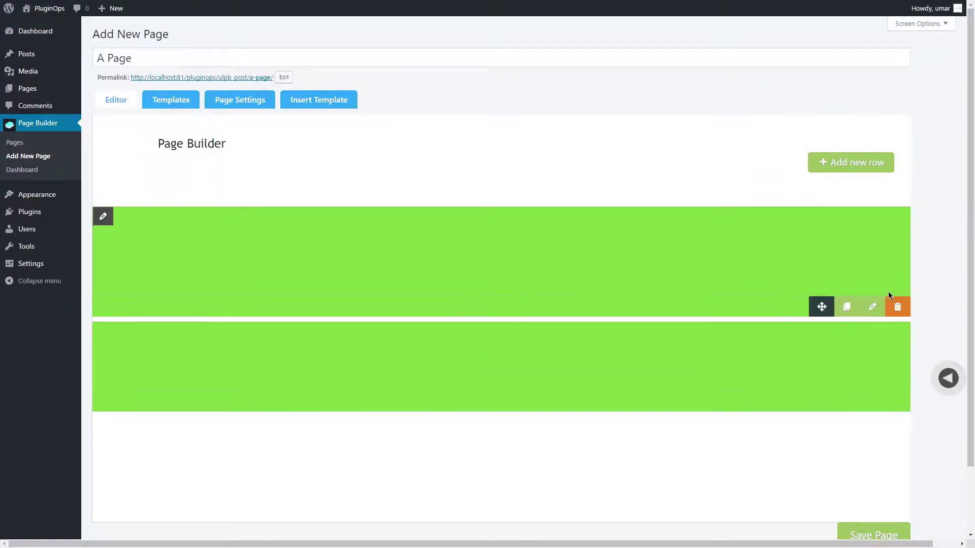
click(873, 308)
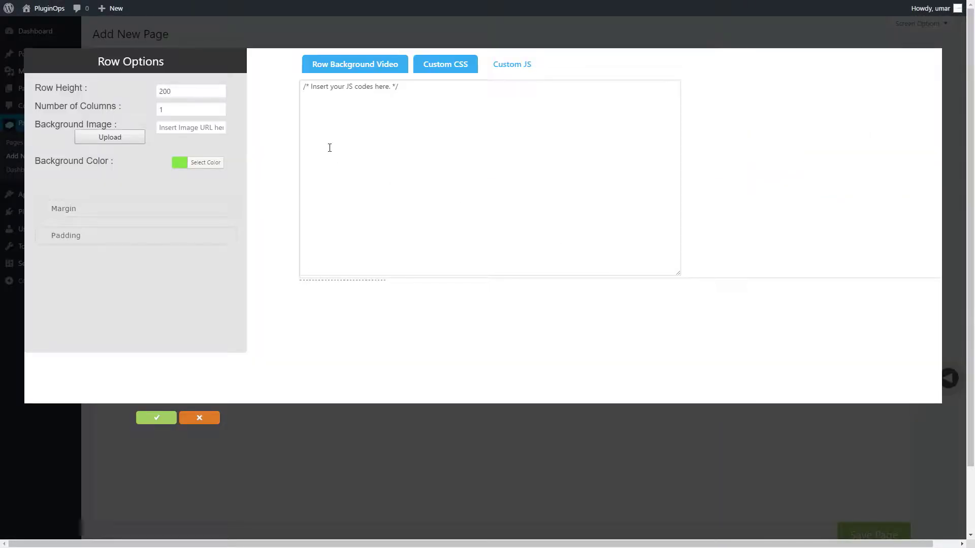
Step: Raise the first row to 8 columns and open the first column's settings
click(220, 107)
click(220, 107)
click(220, 107)
click(154, 415)
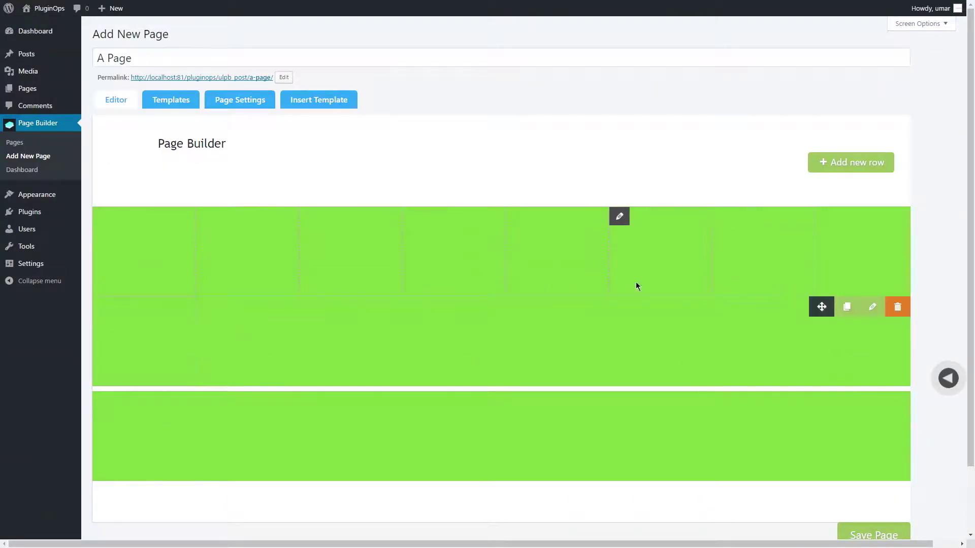
click(102, 215)
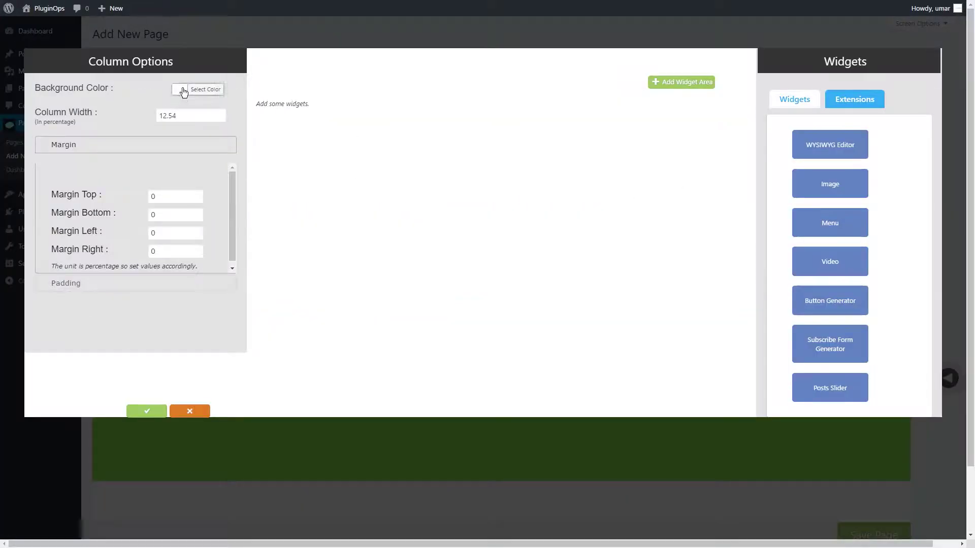
Step: Pick a background colour for the column and confirm it
click(183, 90)
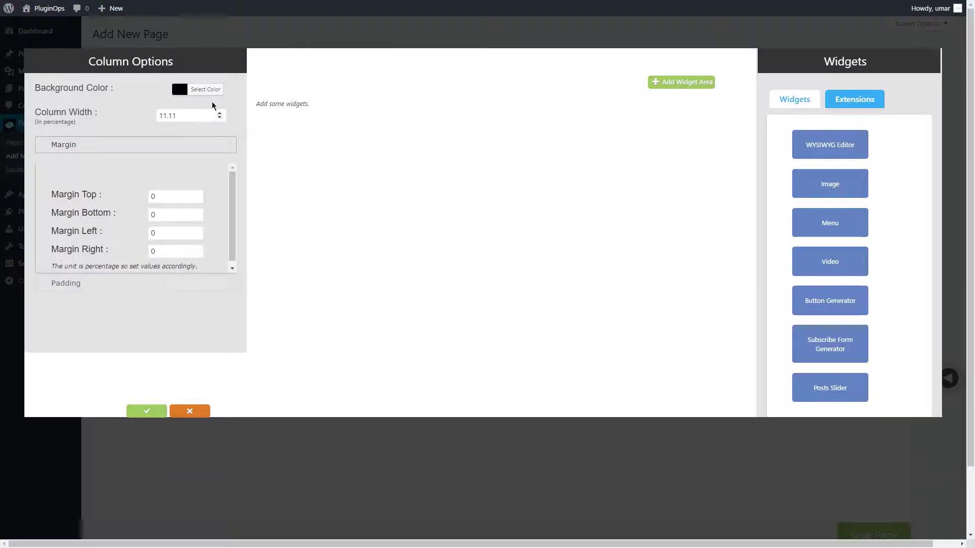
click(193, 91)
click(147, 411)
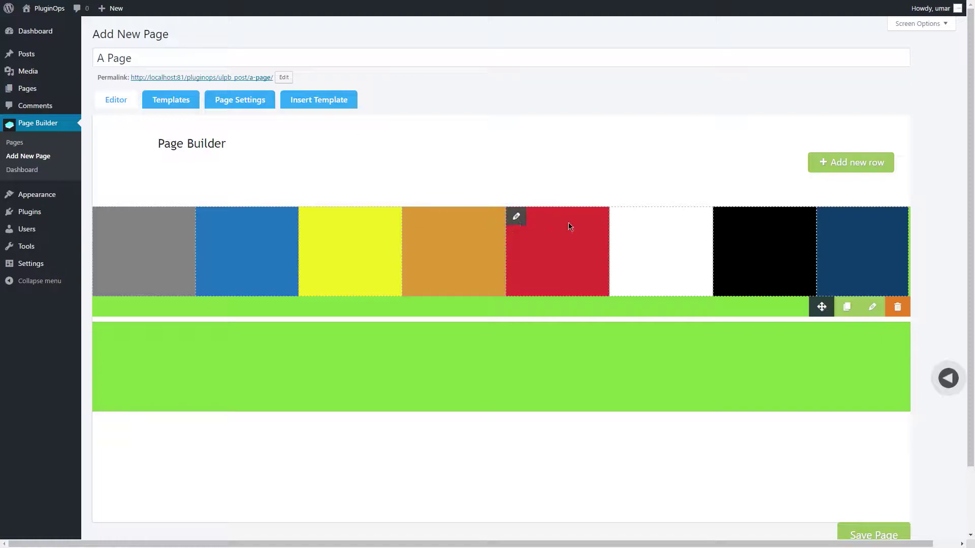
Step: Edit the last column's width value of 12.48 in Column Options
click(103, 216)
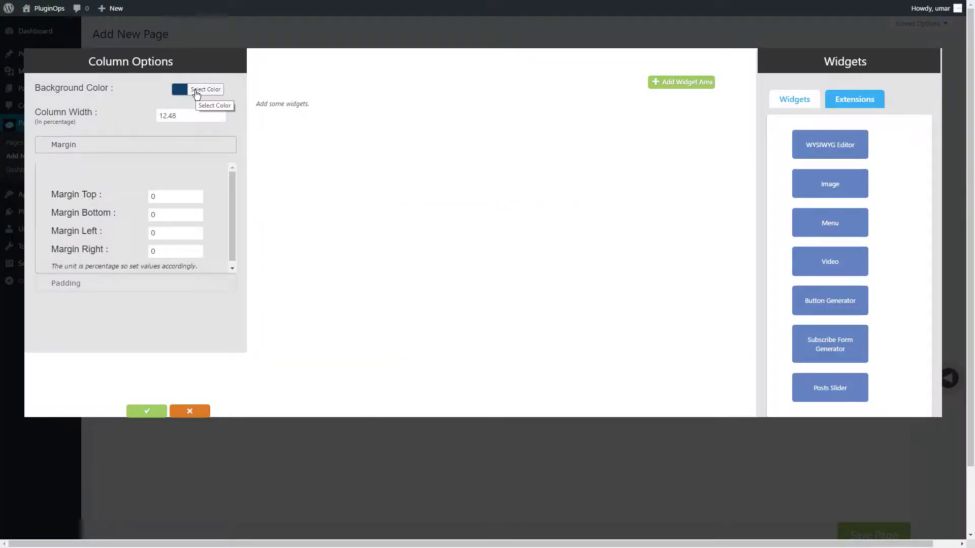
click(193, 118)
double_click(193, 118)
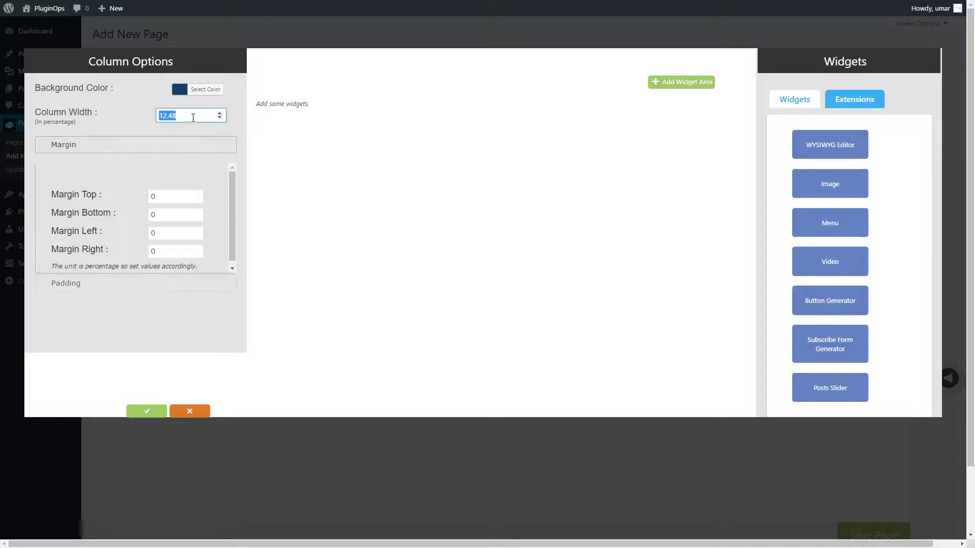
click(193, 117)
double_click(181, 118)
click(186, 120)
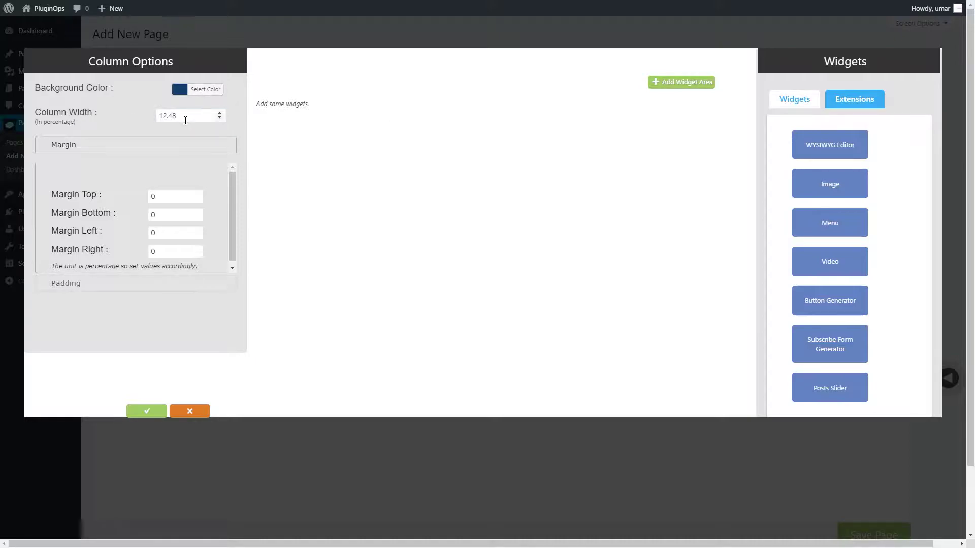
double_click(185, 120)
click(53, 124)
mouse_move(41, 122)
mouse_down()
mouse_move(84, 127)
mouse_move(35, 121)
mouse_up()
click(93, 129)
Step: Review the column's margin and padding settings, save, and open the grey column's options
click(98, 145)
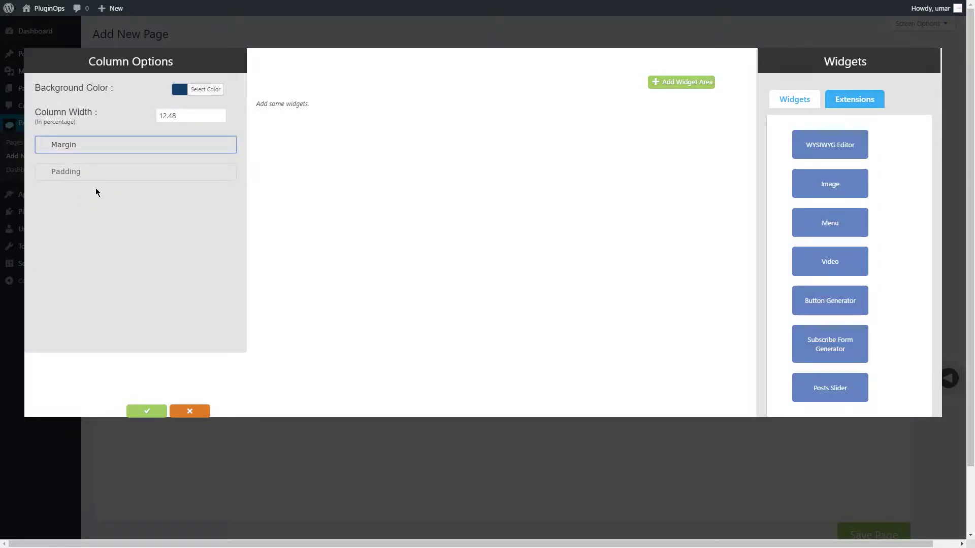
click(94, 177)
click(94, 177)
click(114, 147)
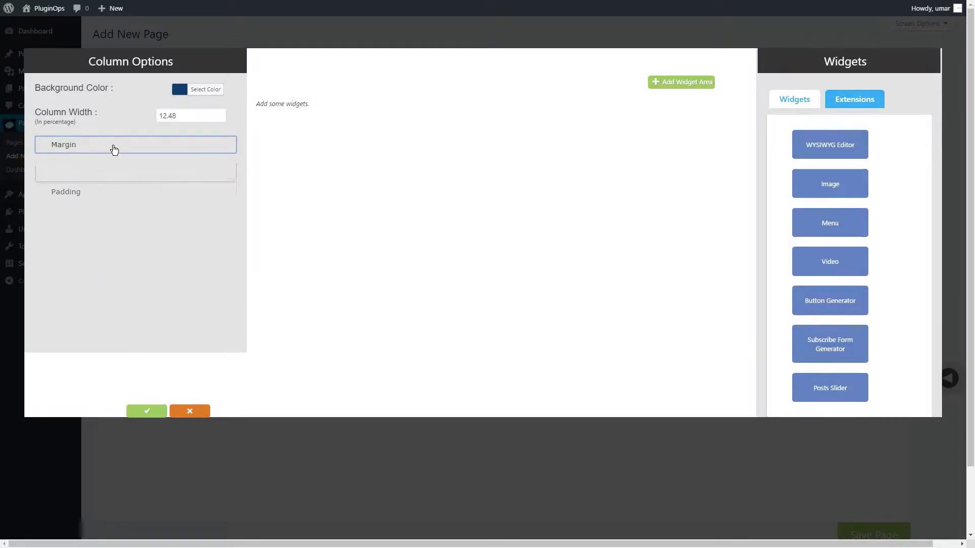
click(113, 147)
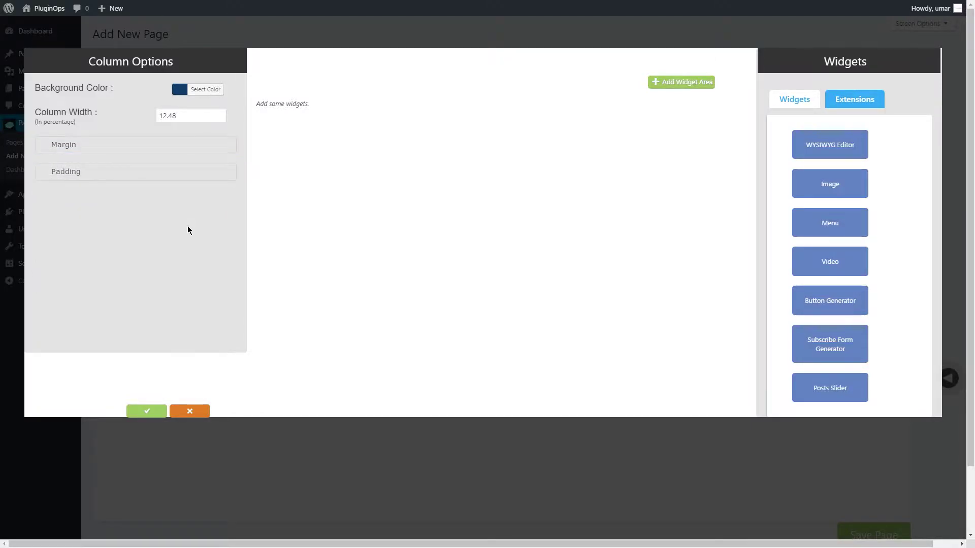
click(147, 411)
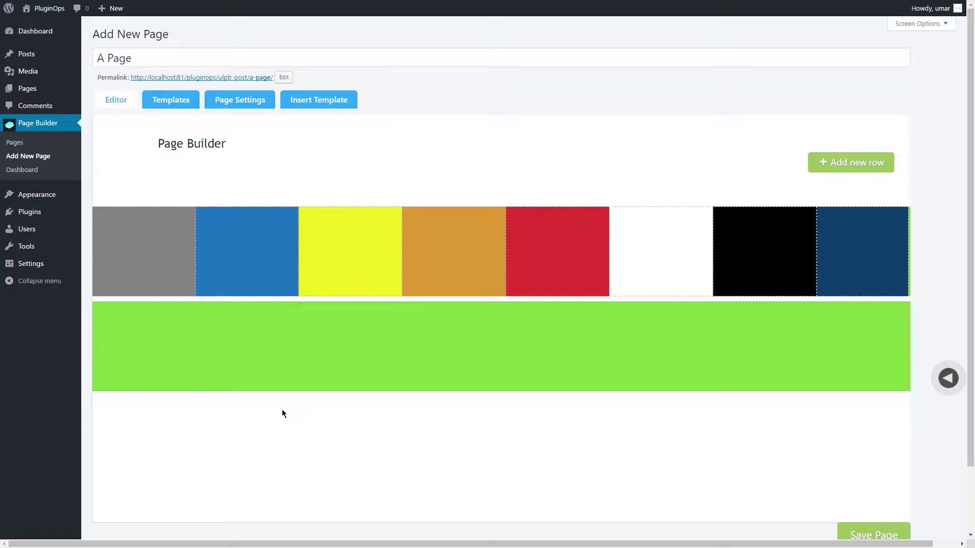
mouse_move(139, 242)
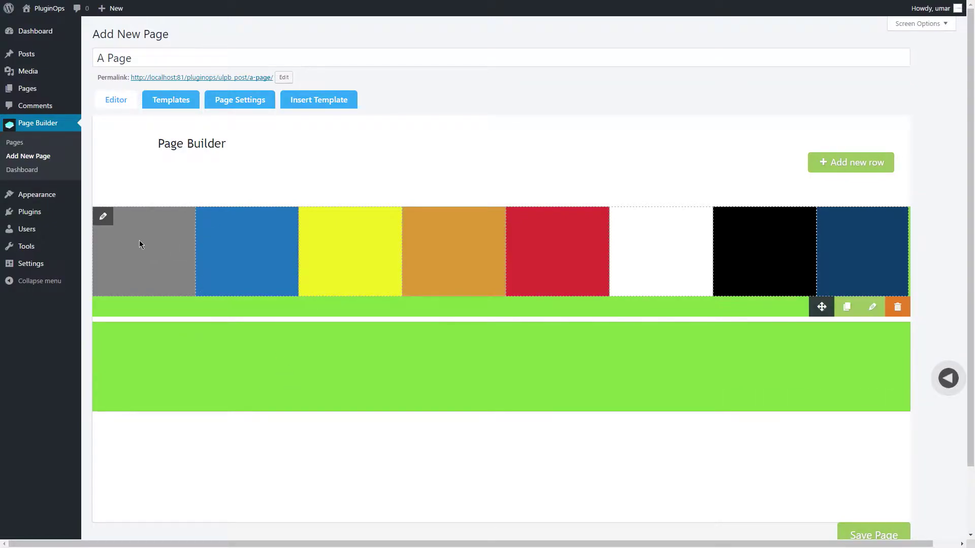
click(104, 217)
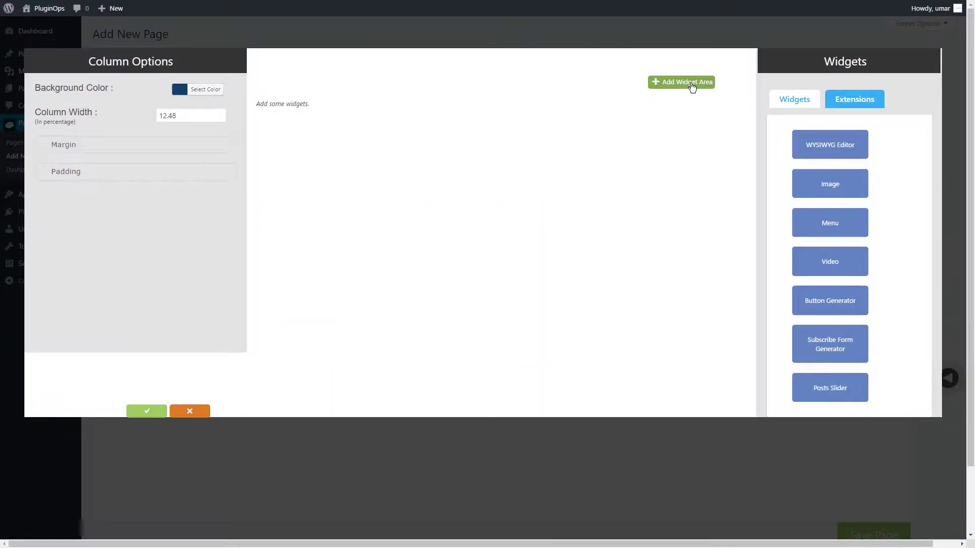
Step: Add a widget area with a WYSIWYG Editor widget to the grey column and select its sample text
click(691, 84)
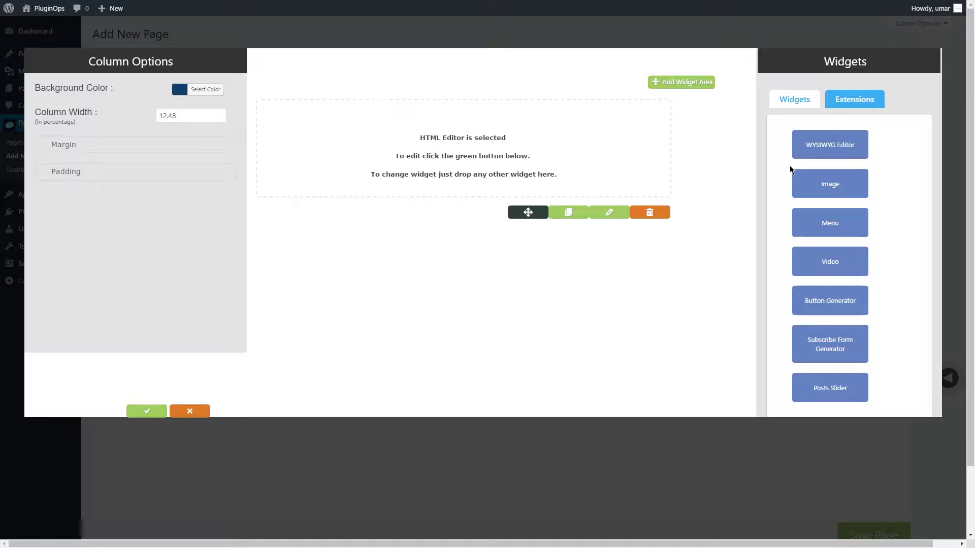
drag(819, 195, 498, 155)
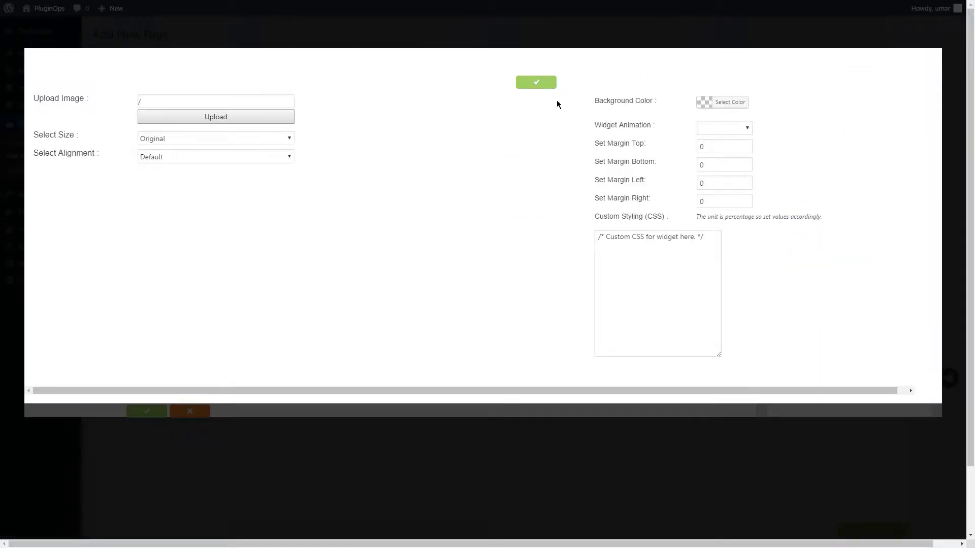
click(548, 87)
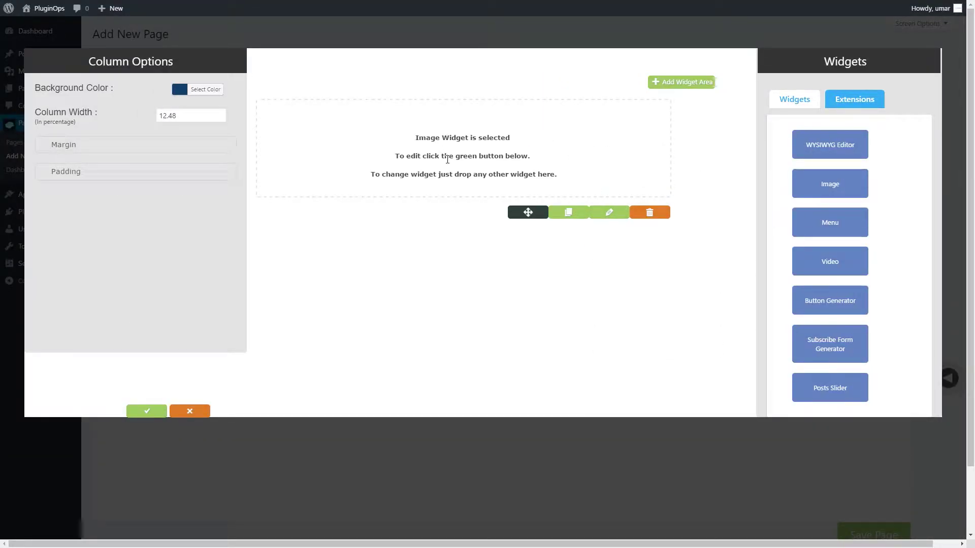
drag(830, 138, 492, 127)
drag(199, 180, 1, 161)
Step: Replace the sample text with 'Hello World!' formatted as a centred Heading 1
text(He)
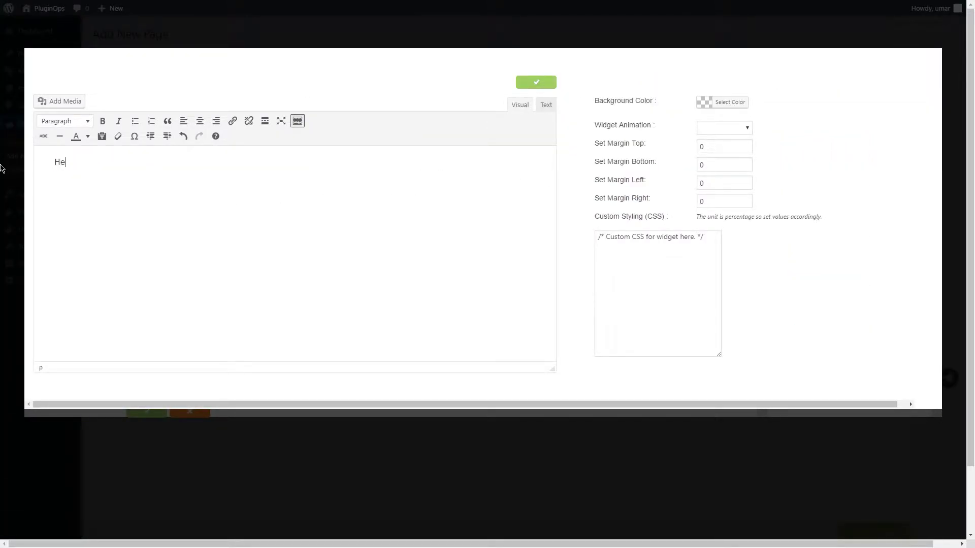
text(llow)
drag(135, 178, 16, 158)
click(61, 122)
click(79, 161)
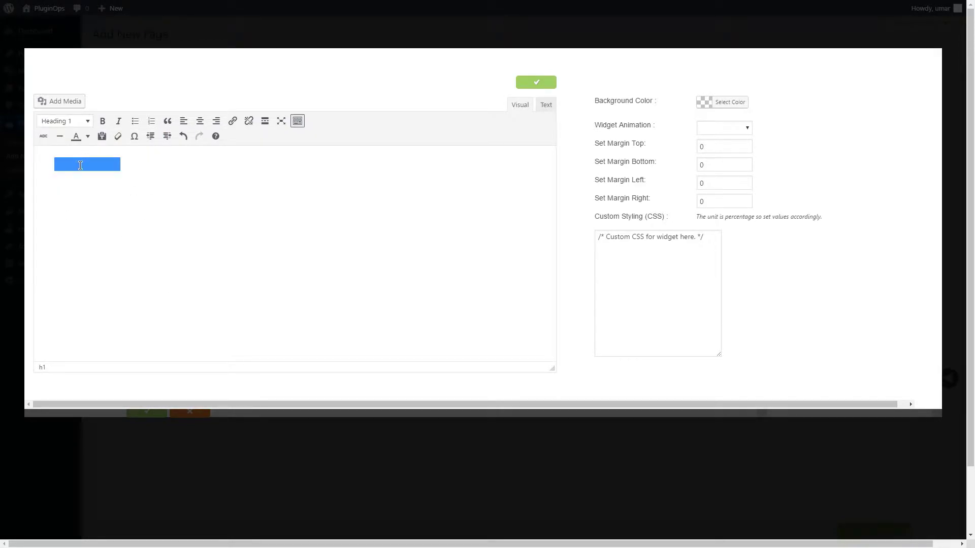
click(200, 123)
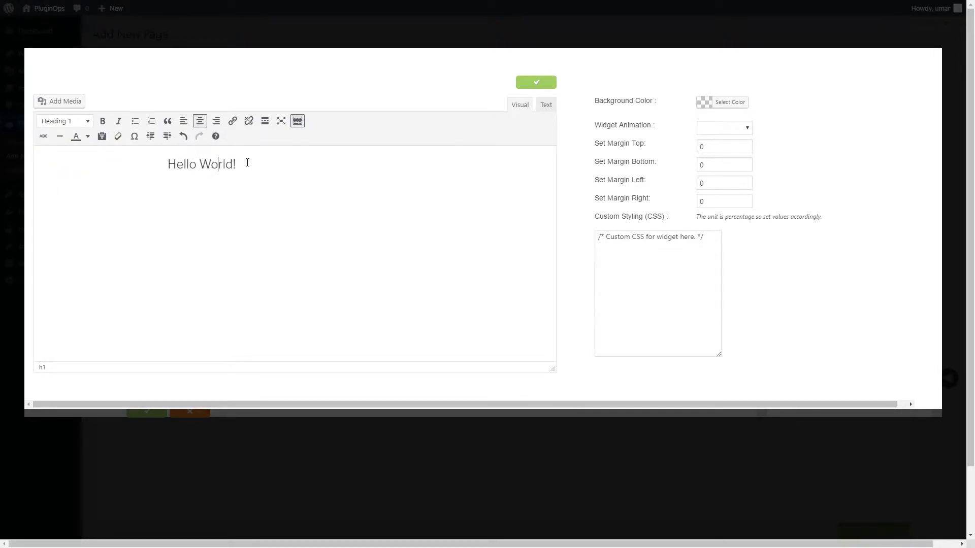
drag(236, 163, 139, 164)
double_click(218, 164)
click(178, 163)
click(712, 108)
Step: Give the widget a light grey background, bounceIn animation and top margin 5, then save it
drag(759, 157, 742, 133)
click(812, 124)
click(718, 131)
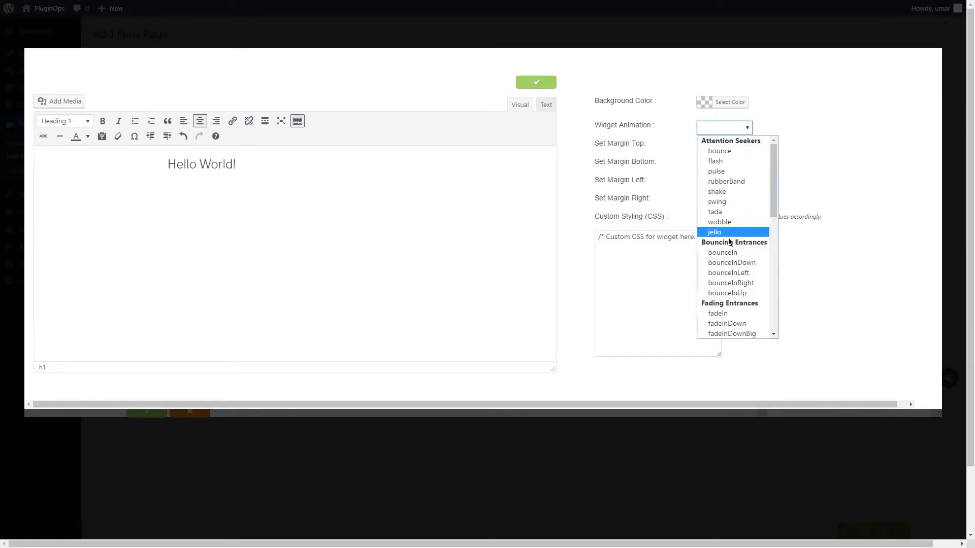
click(729, 254)
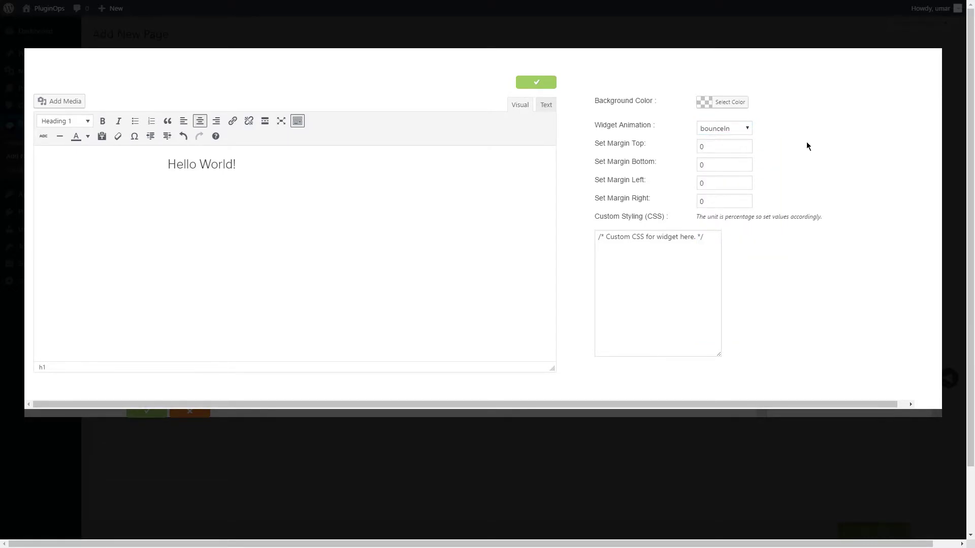
double_click(745, 145)
click(773, 150)
click(669, 263)
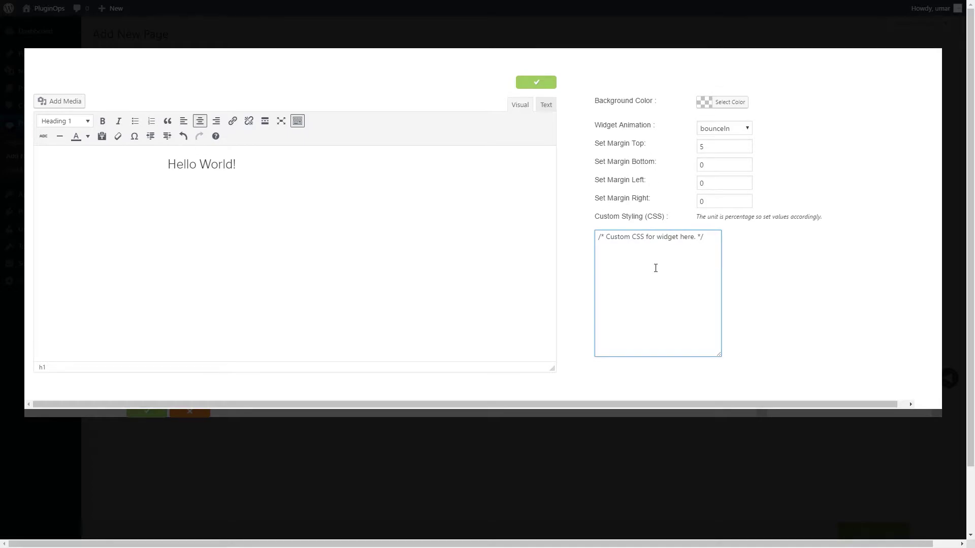
click(552, 90)
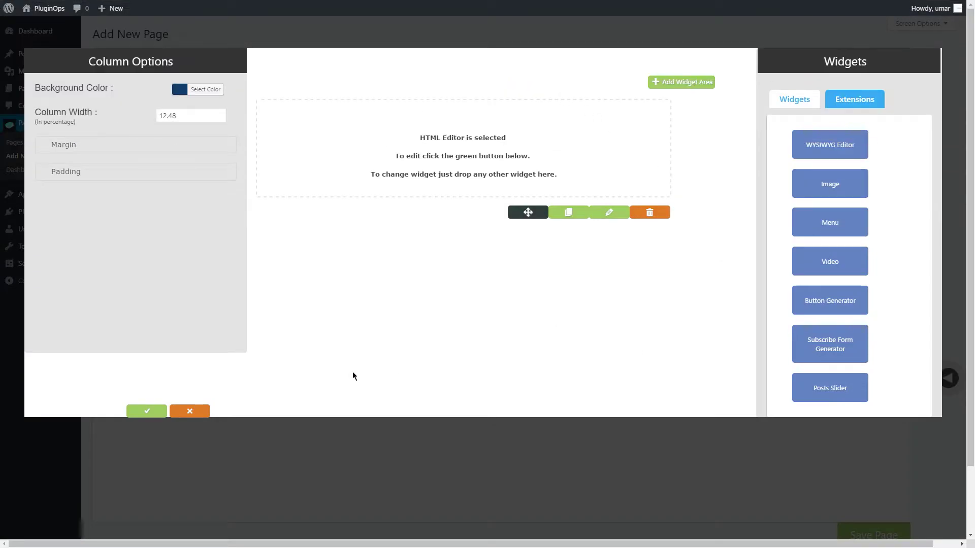
Step: Close Column Options and drag the Hello World column toward another slot in the row
click(147, 410)
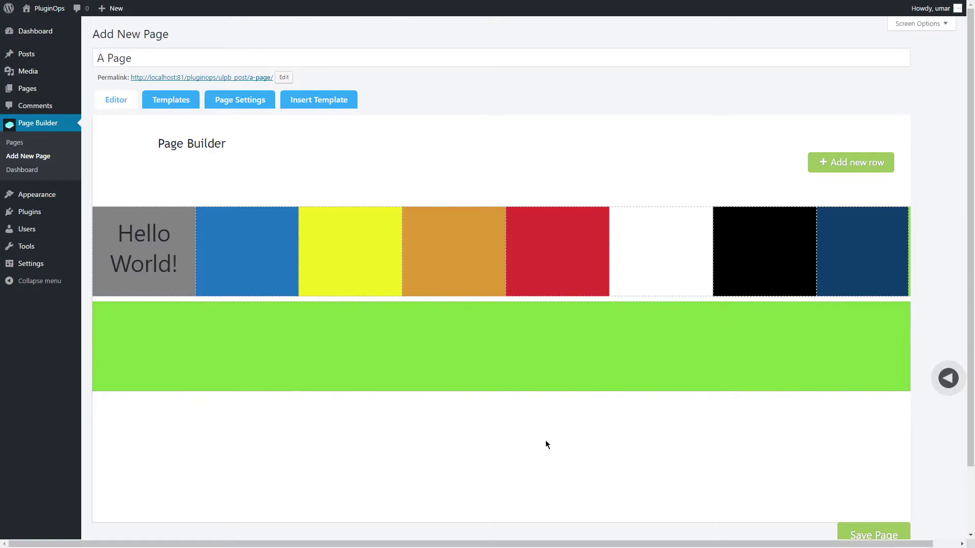
mouse_move(138, 222)
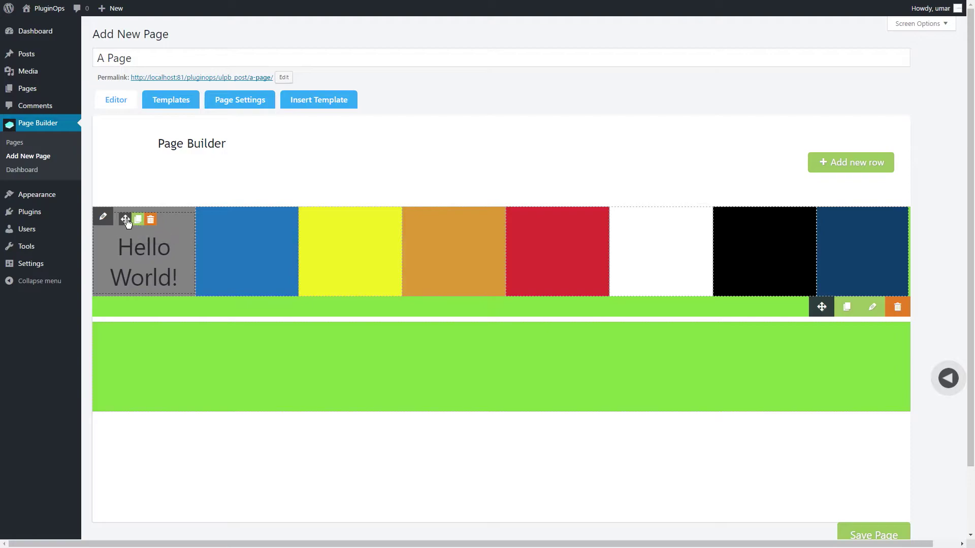
drag(127, 222, 333, 300)
Step: Move the Hello World column back, lower its heading's top margin from 5 to 4, and duplicate it
drag(328, 220, 145, 367)
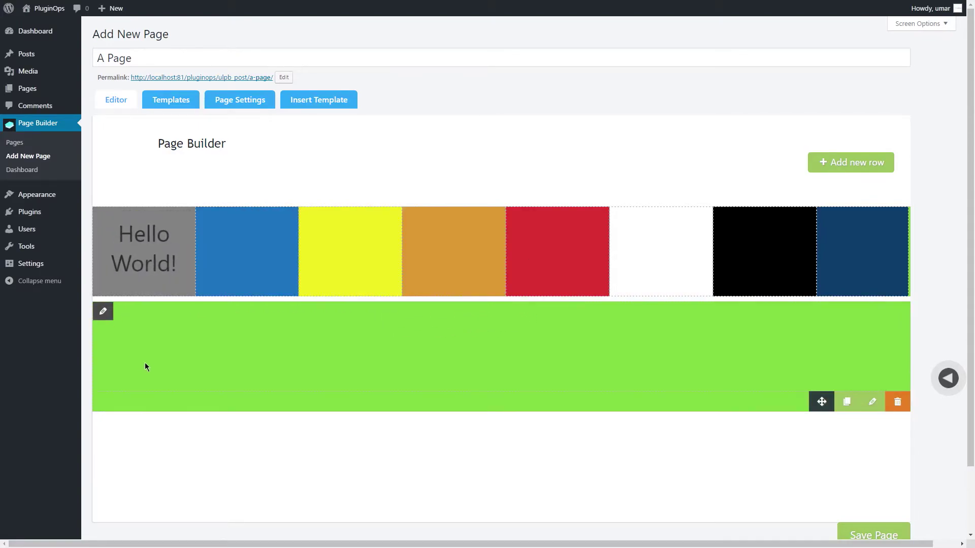
click(103, 217)
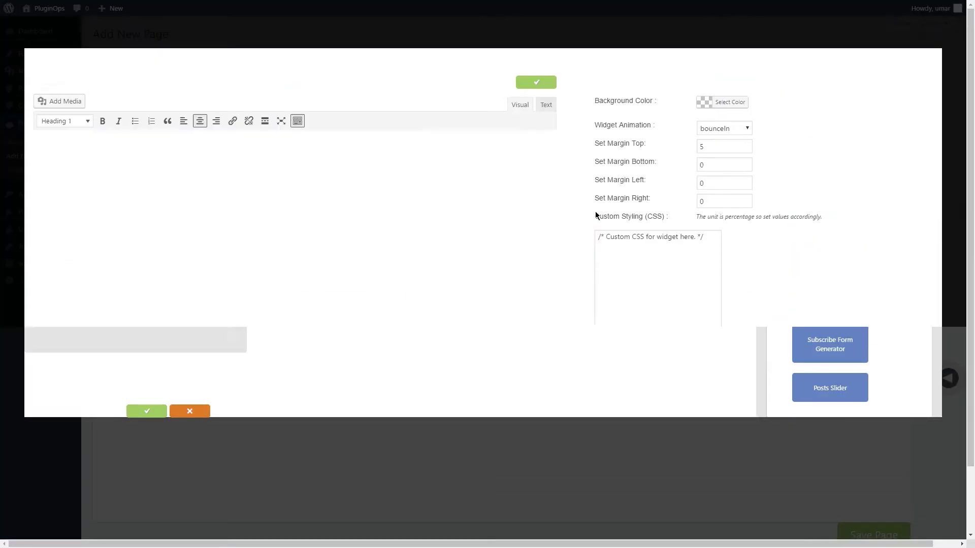
click(595, 213)
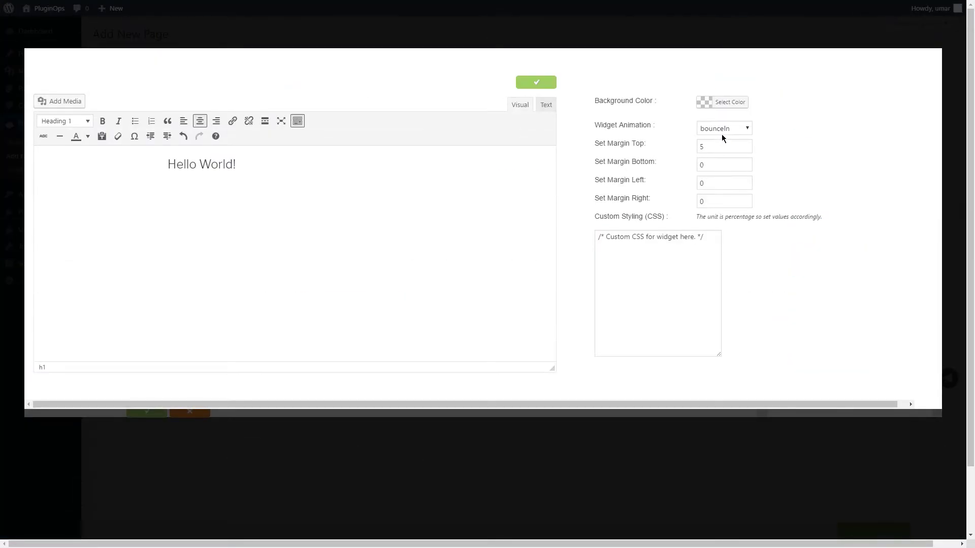
click(745, 149)
click(518, 83)
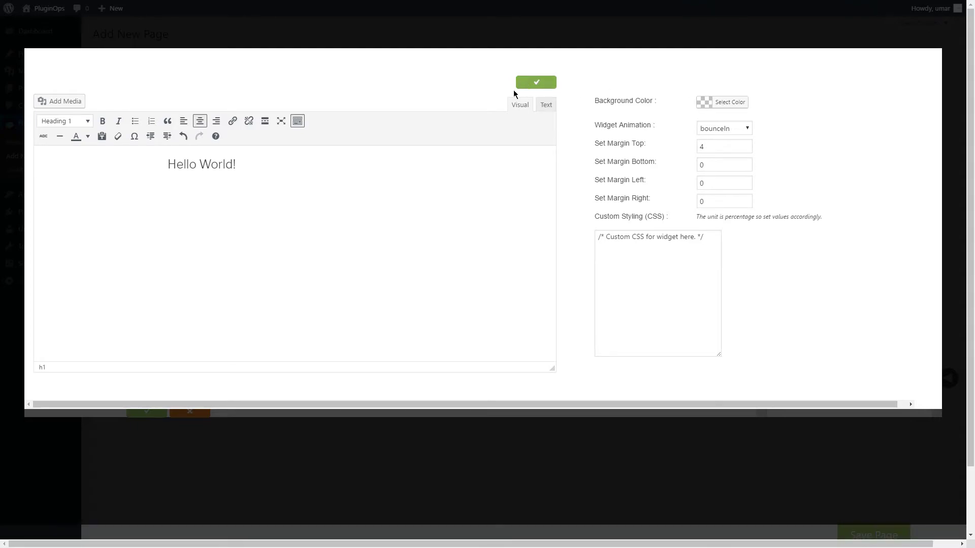
click(147, 412)
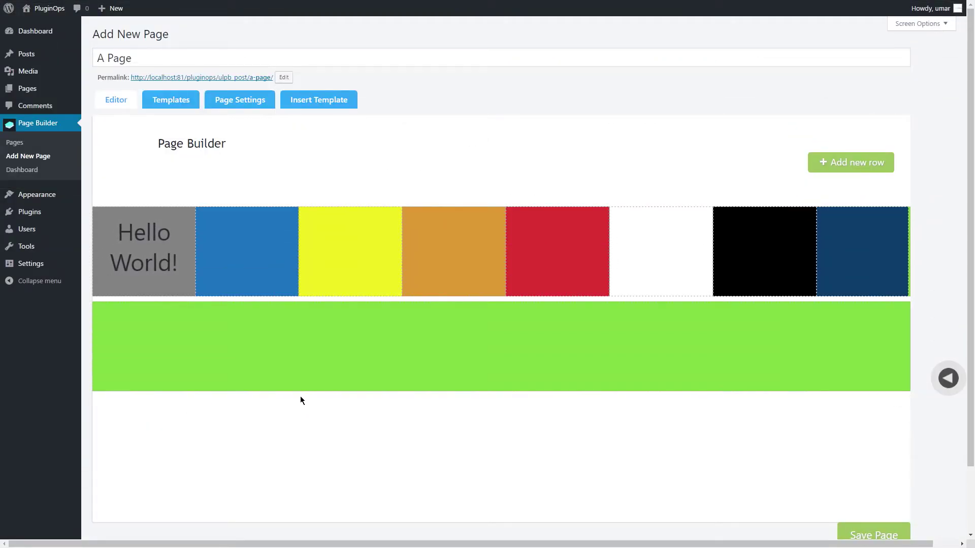
click(136, 218)
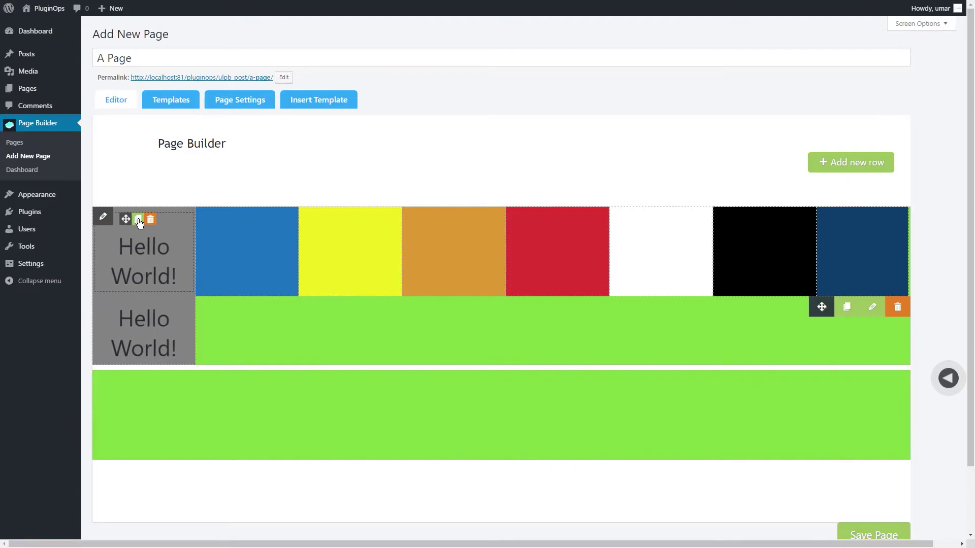
Step: Copy the Hello World! heading into the blue and yellow columns
click(136, 218)
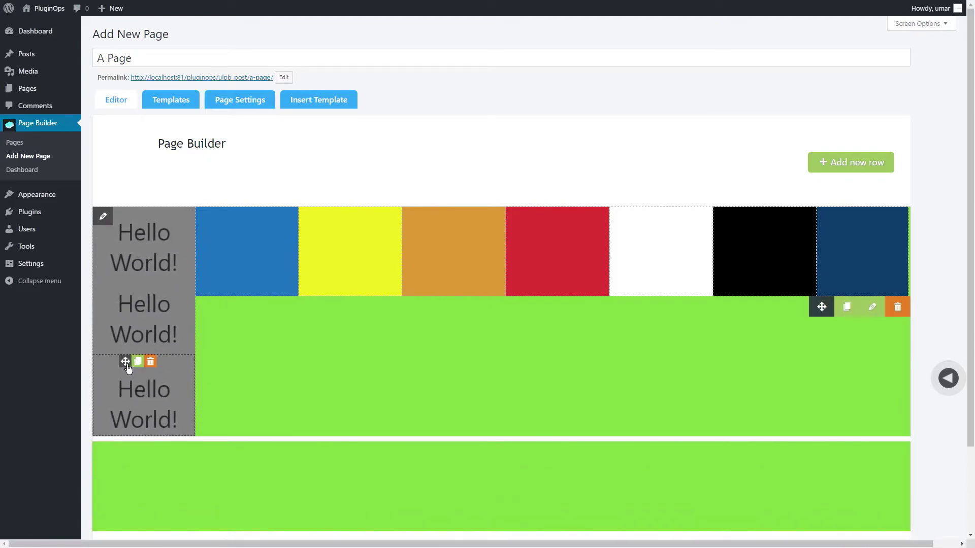
drag(124, 361, 228, 256)
drag(125, 290, 330, 218)
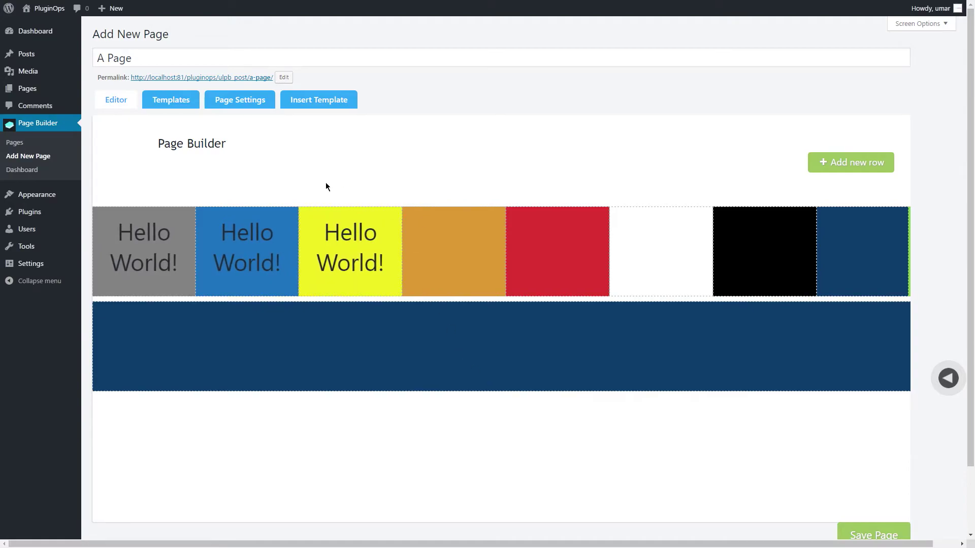
Step: Duplicate the yellow column's heading into the orange column and save A Page
click(344, 215)
drag(331, 293, 434, 219)
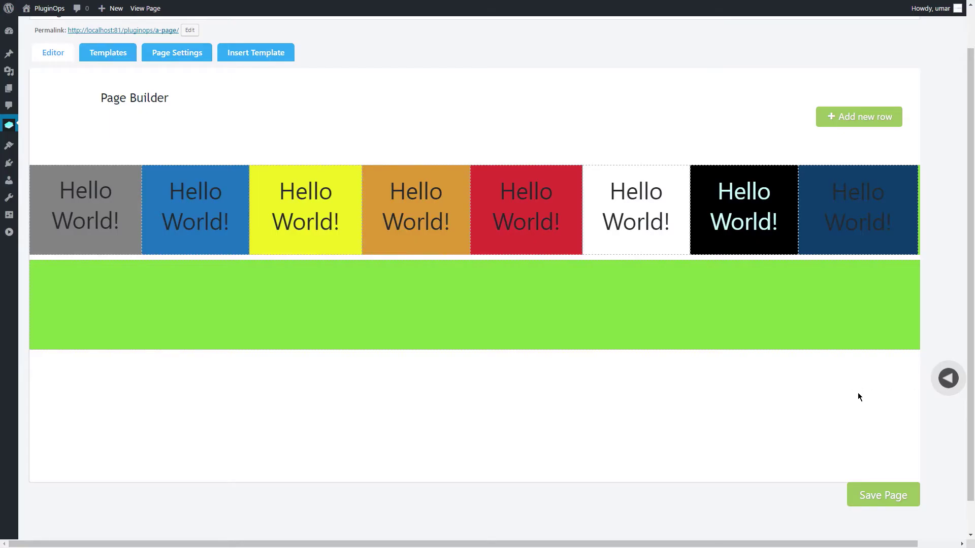
click(884, 509)
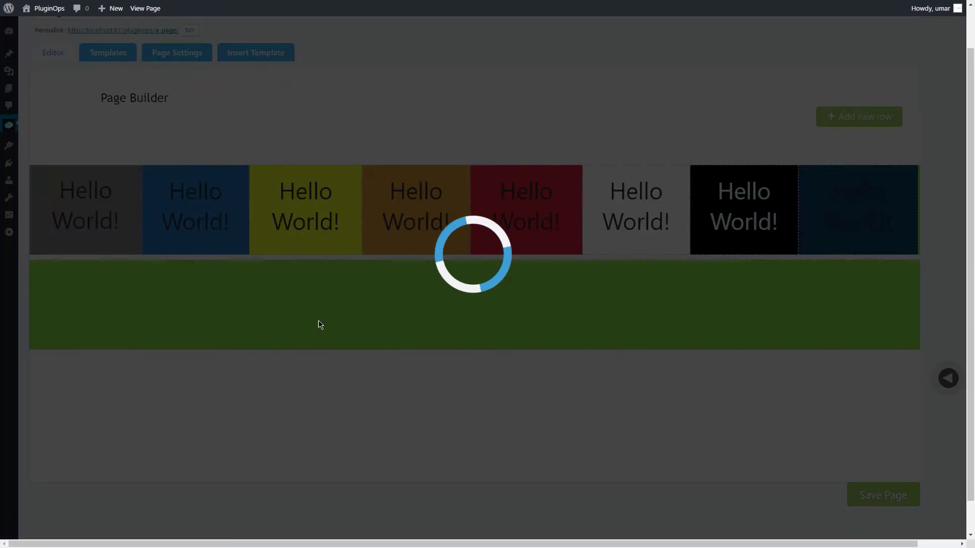
scroll(264, 284, up, 1)
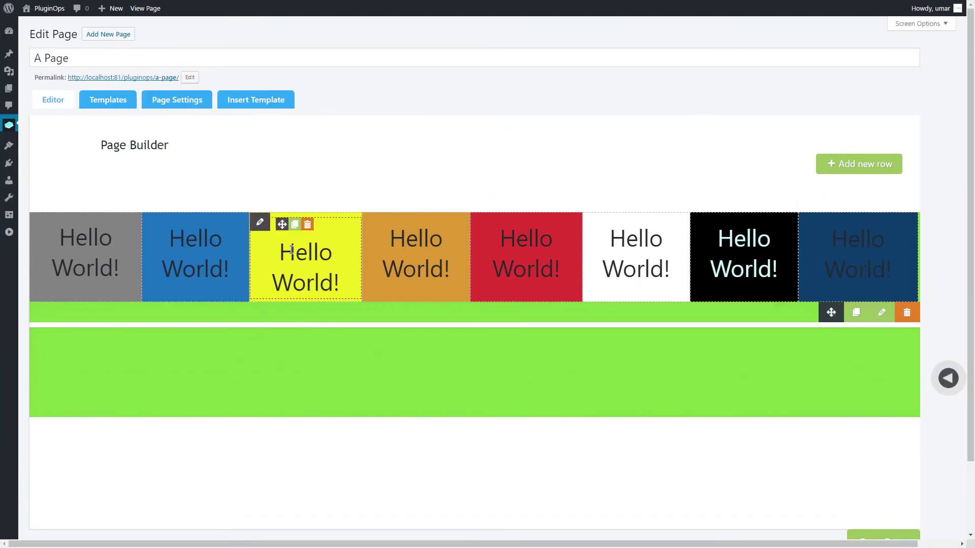
Step: Open the published A Page live via its permalink
click(143, 79)
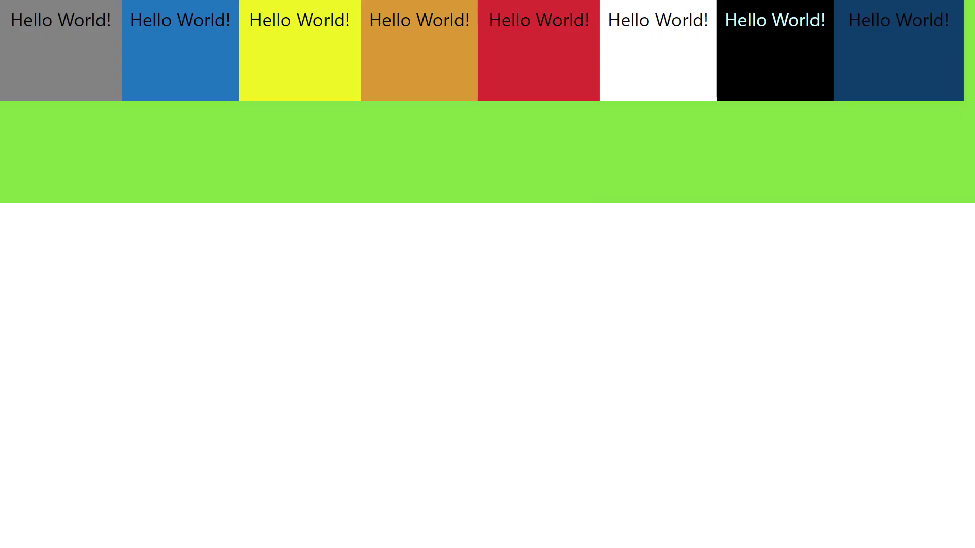